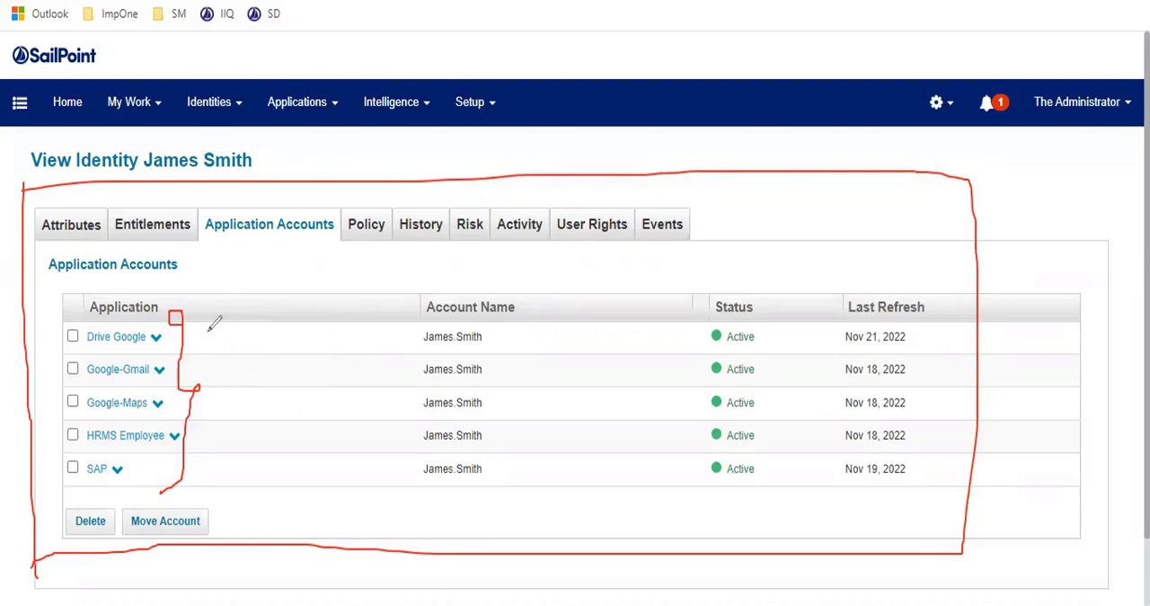
drag(208, 335, 241, 340)
drag(209, 439, 298, 437)
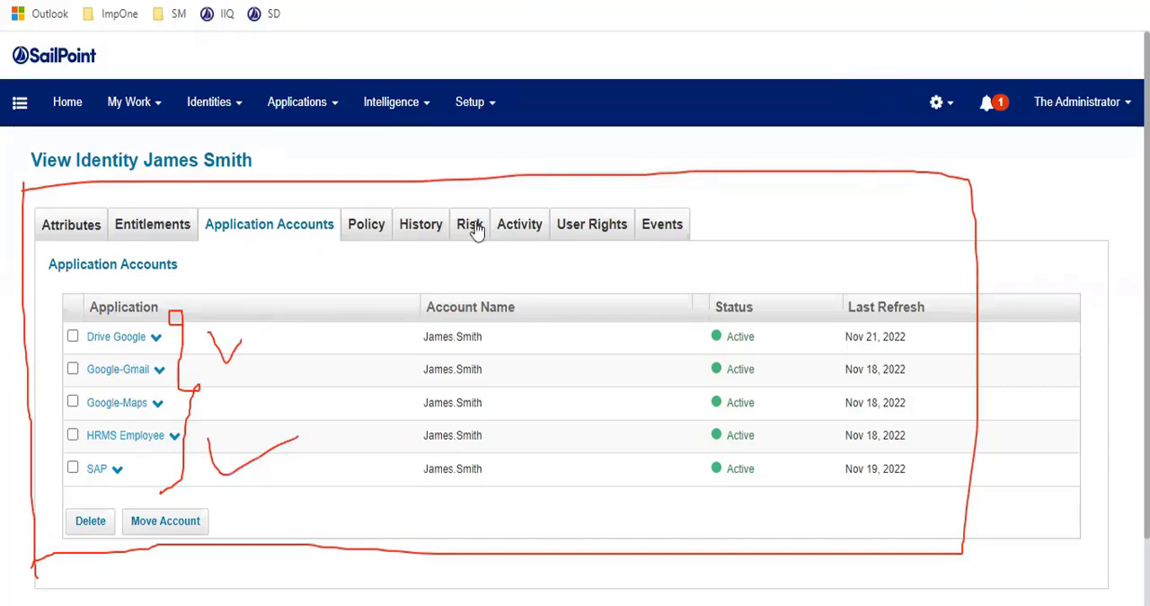
click(681, 4)
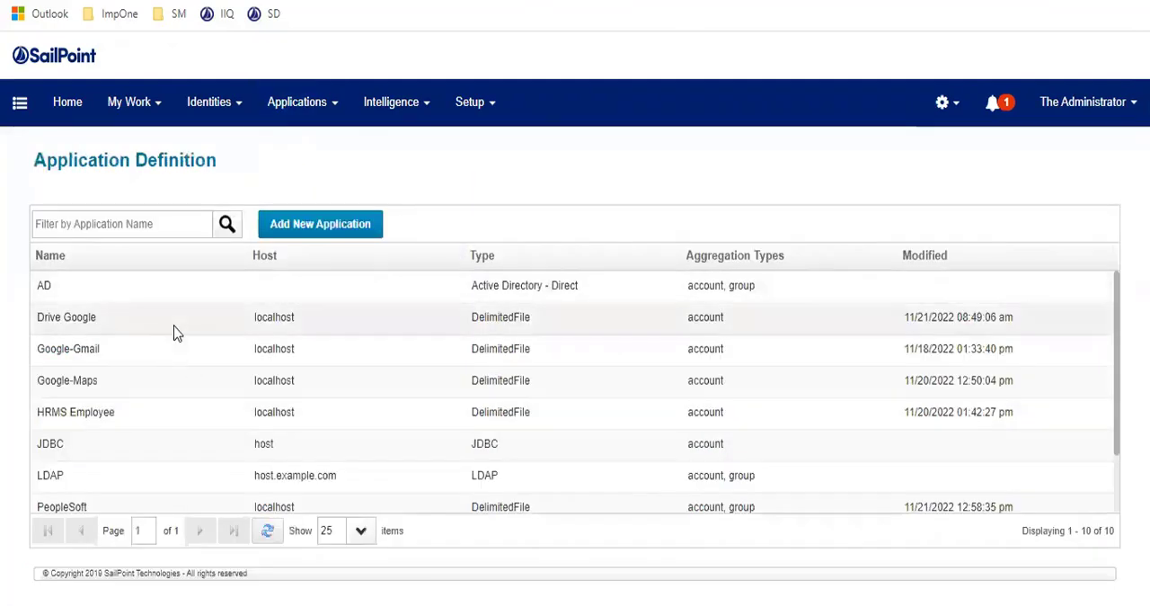
Step: Open the Drive Google application and review its correlation, activity data source and password policy settings
click(174, 326)
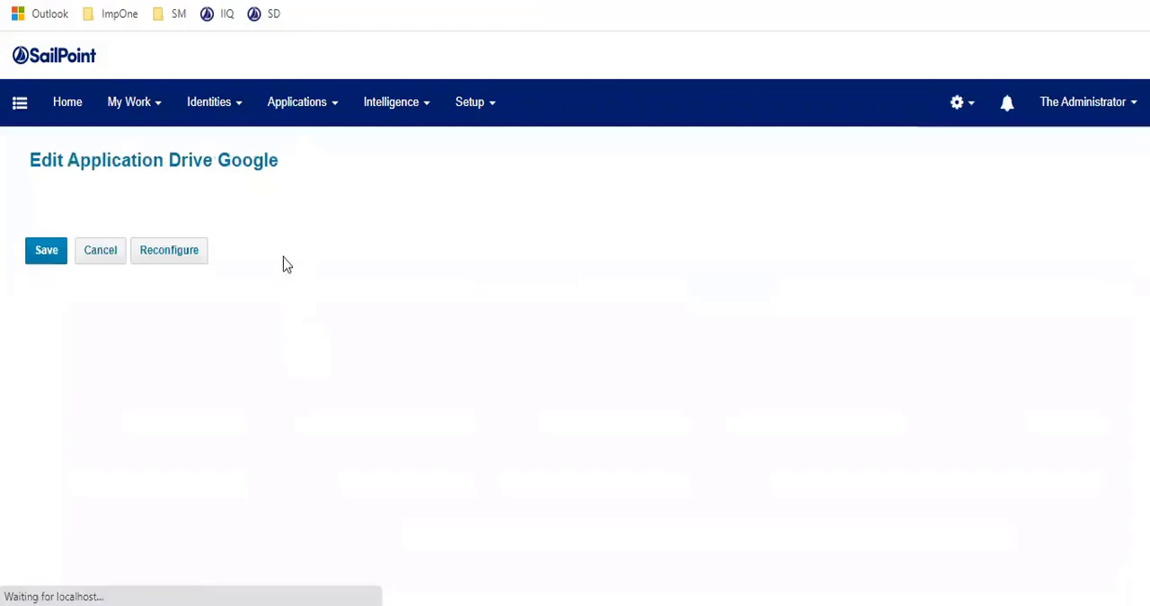
click(247, 243)
click(288, 245)
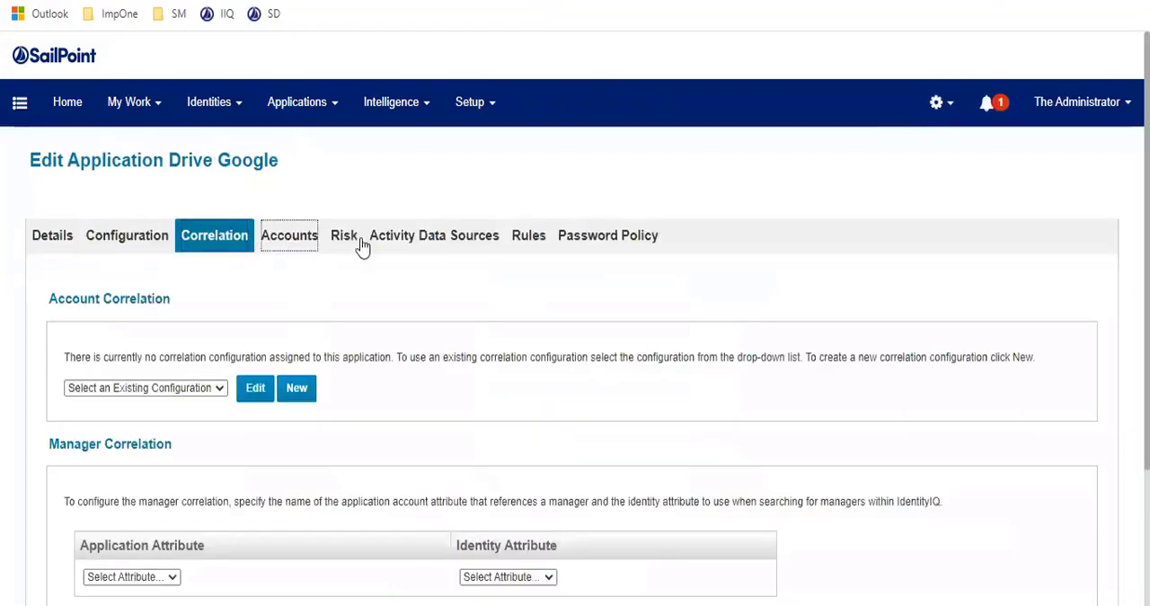
click(358, 244)
click(416, 241)
click(530, 244)
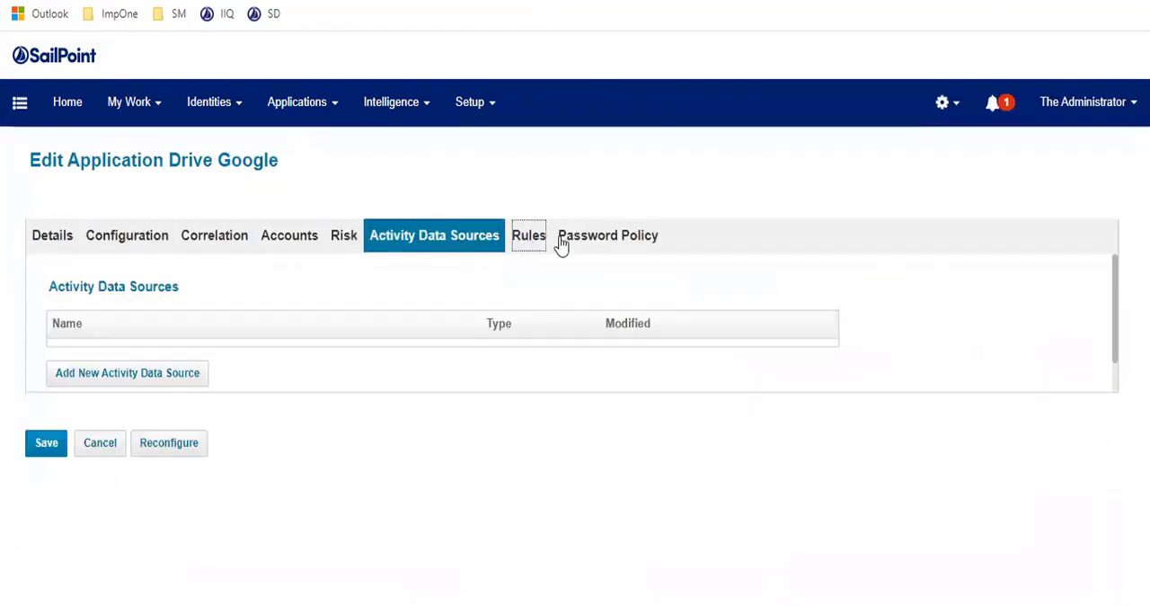
click(597, 245)
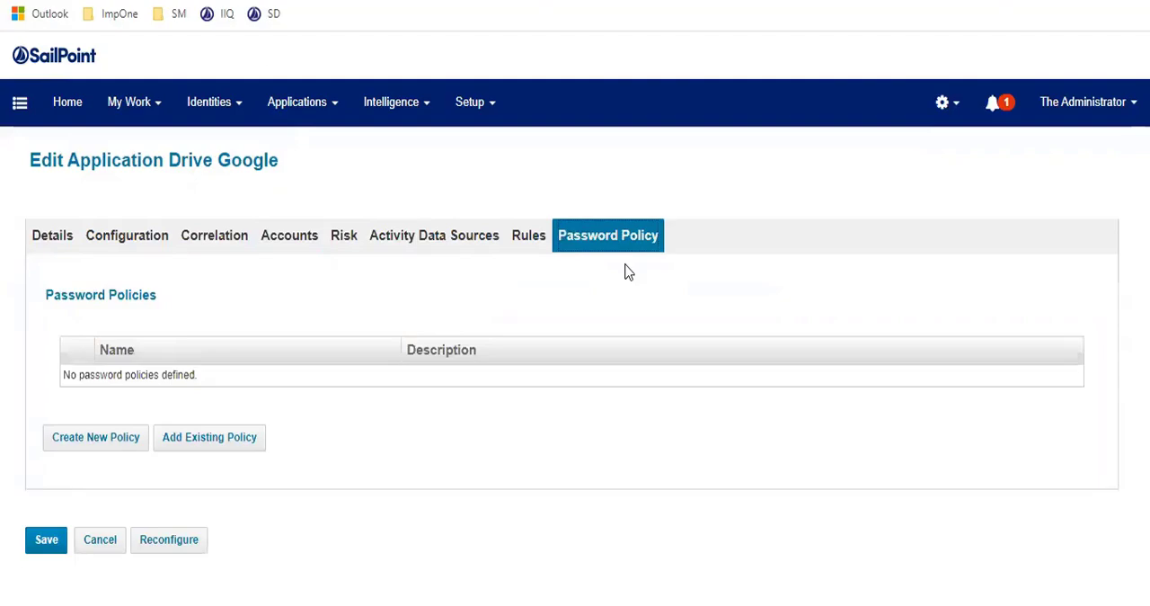
Step: Examine the file settings in the Drive Google application's configuration
click(162, 244)
scroll(375, 326, down, 2)
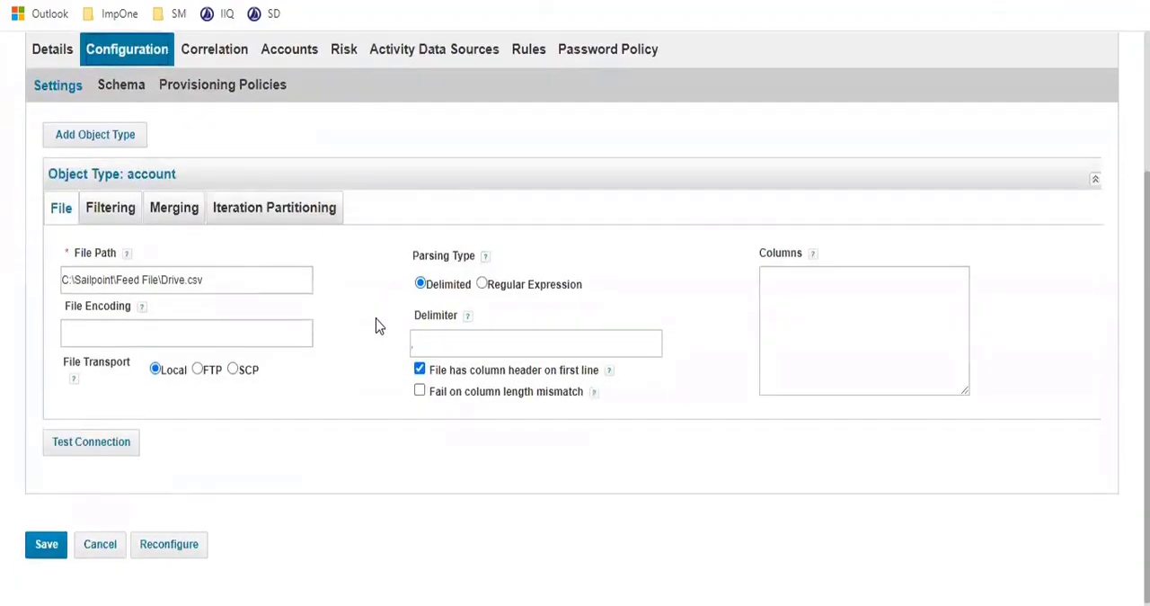
scroll(309, 329, up, 2)
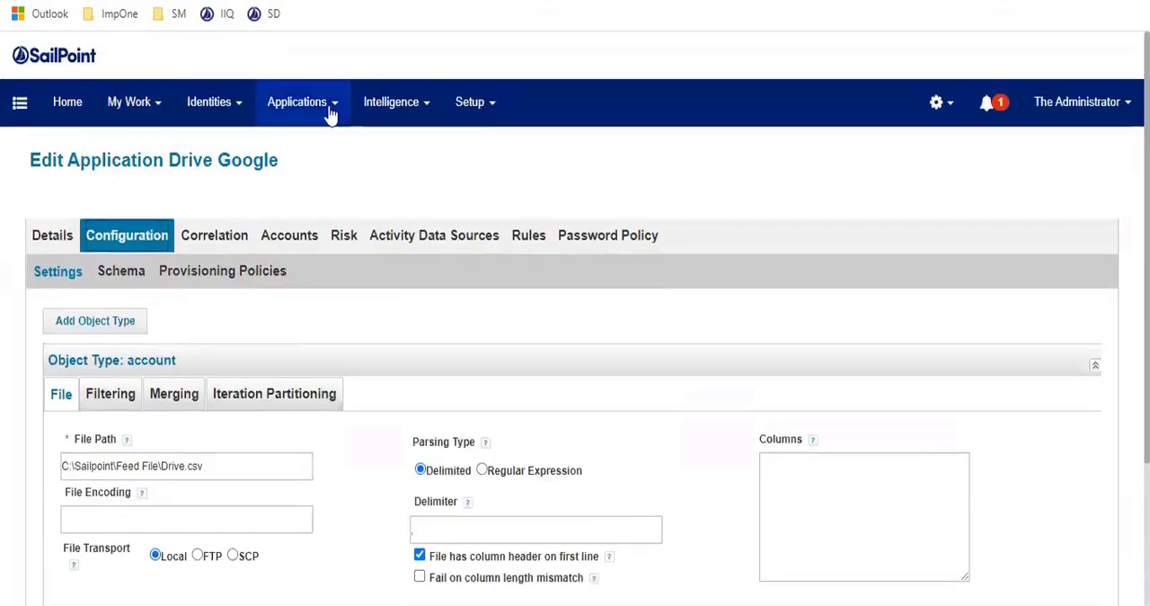
Step: Start a new application definition and set its application type to JDBC
click(329, 105)
click(326, 153)
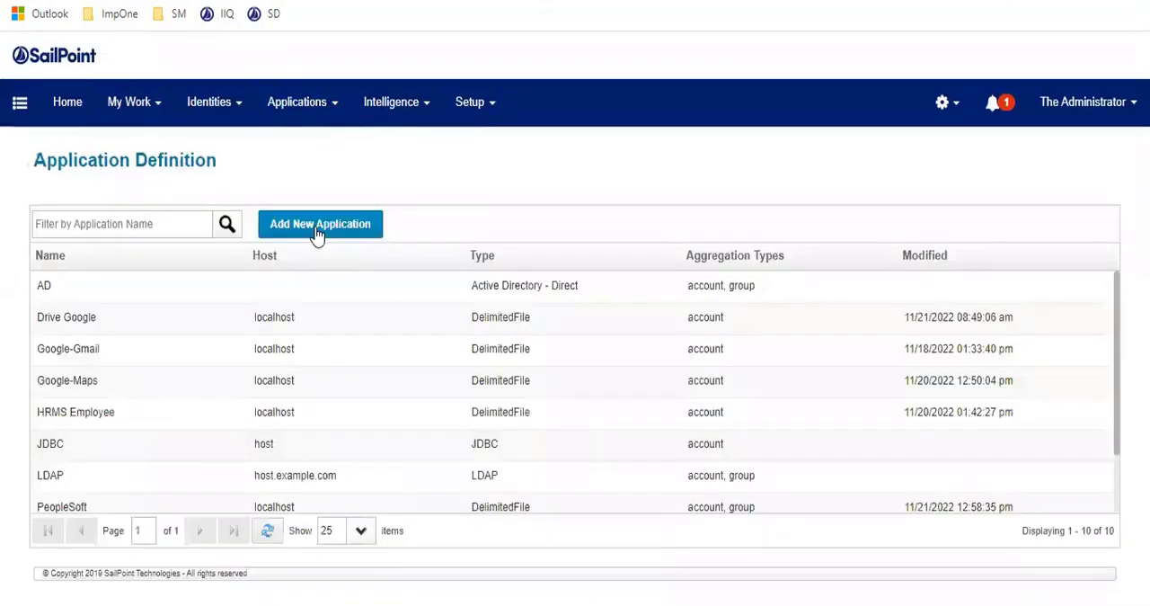
click(317, 233)
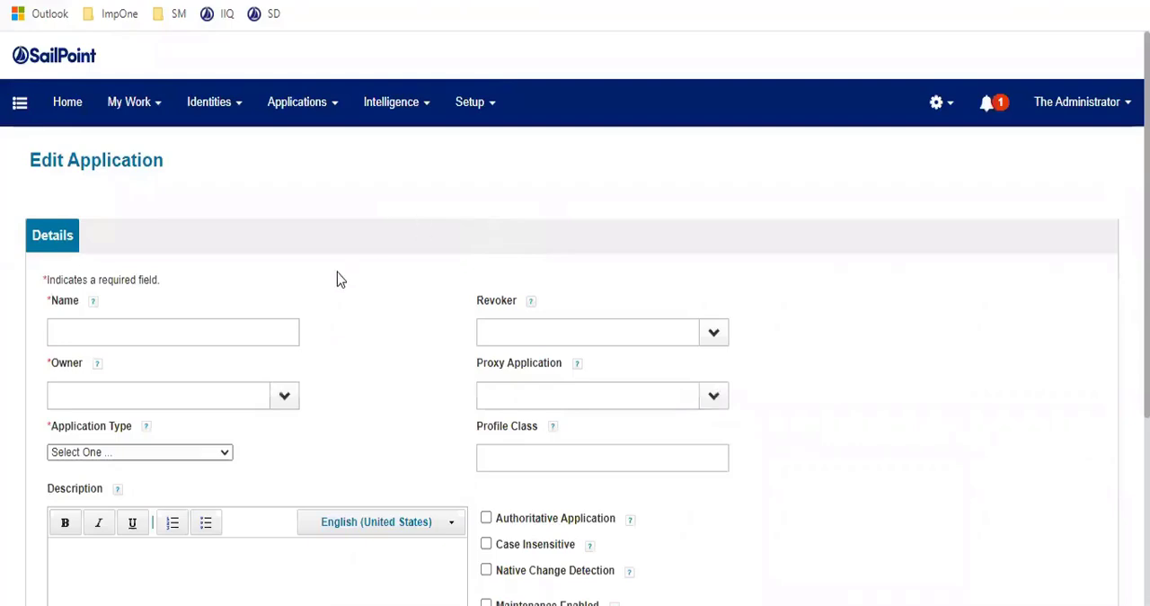
scroll(336, 275, down, 1)
click(171, 358)
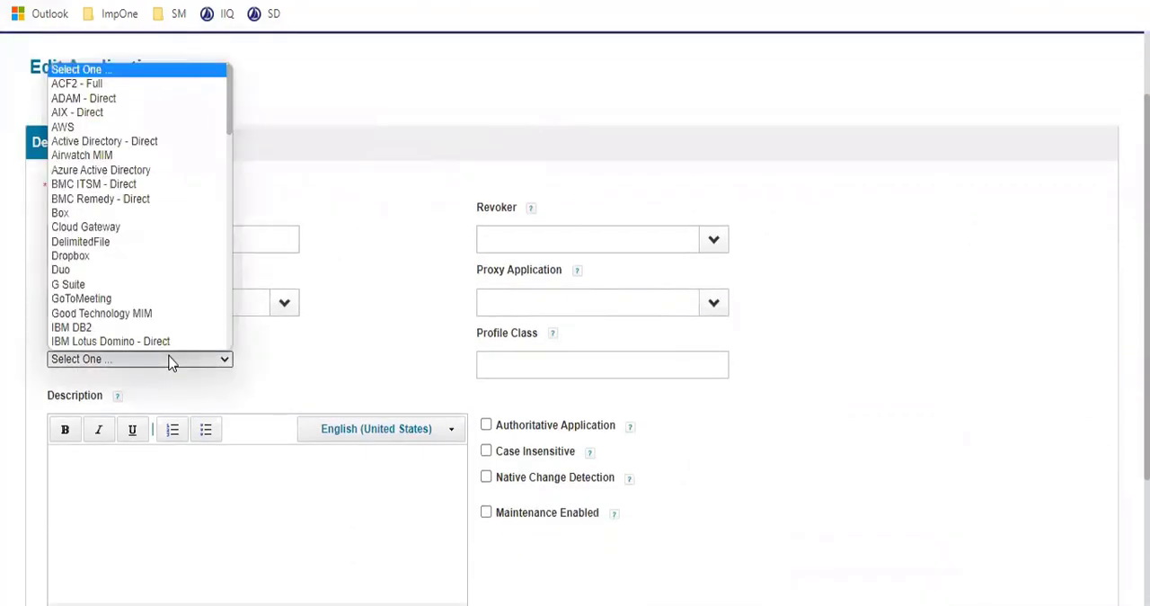
key(j)
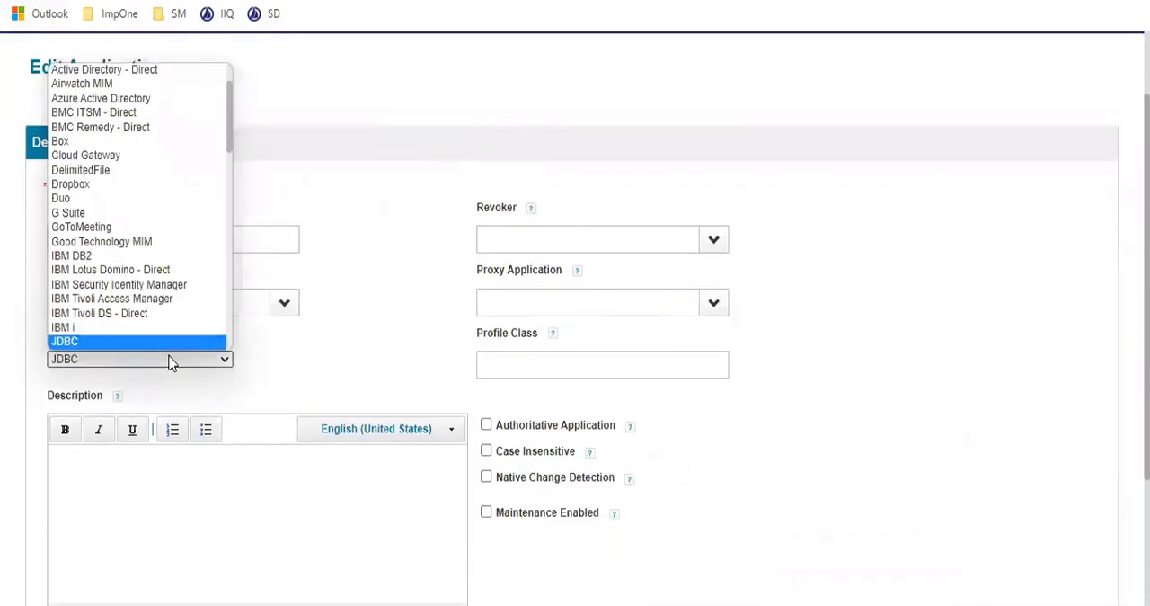
key(Return)
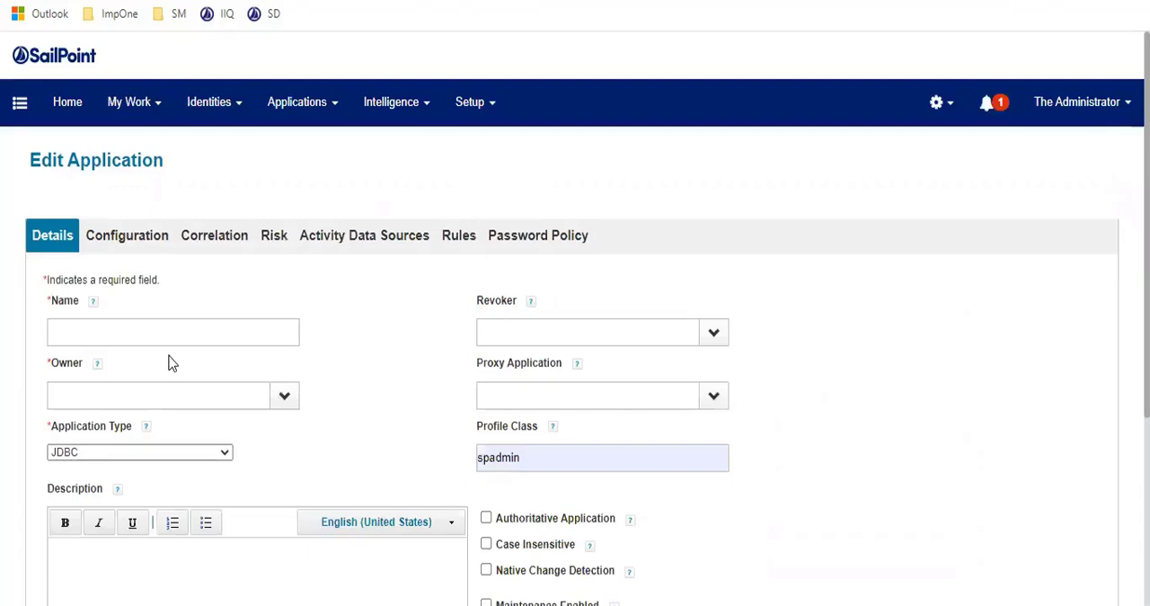
Step: Clear the automatically filled Profile Class value of the new application, leaving the name empty
click(160, 329)
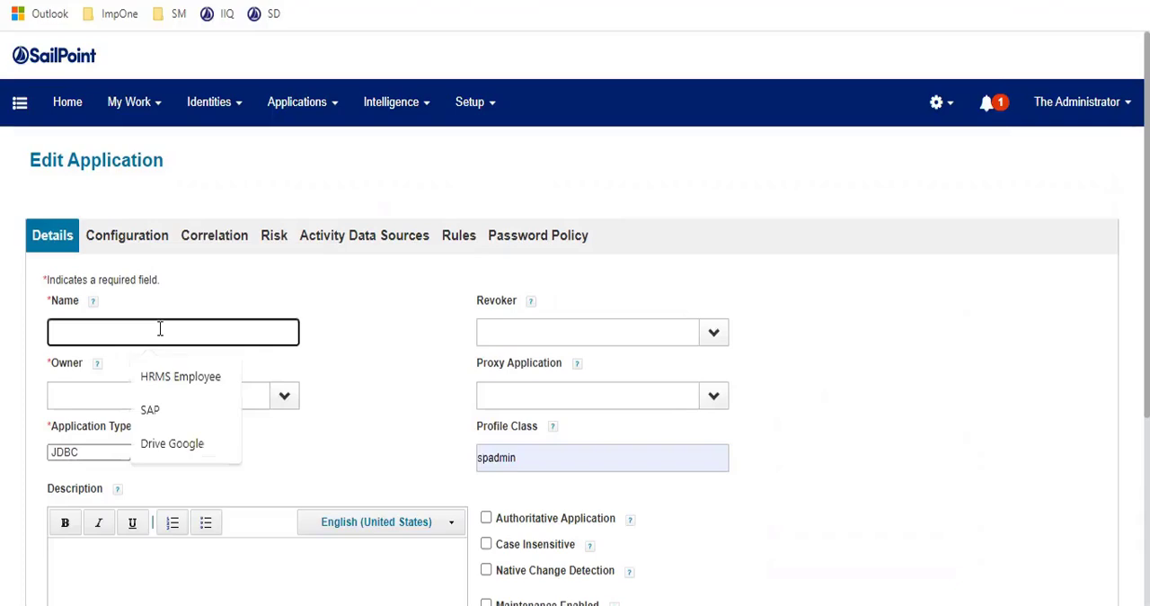
click(422, 354)
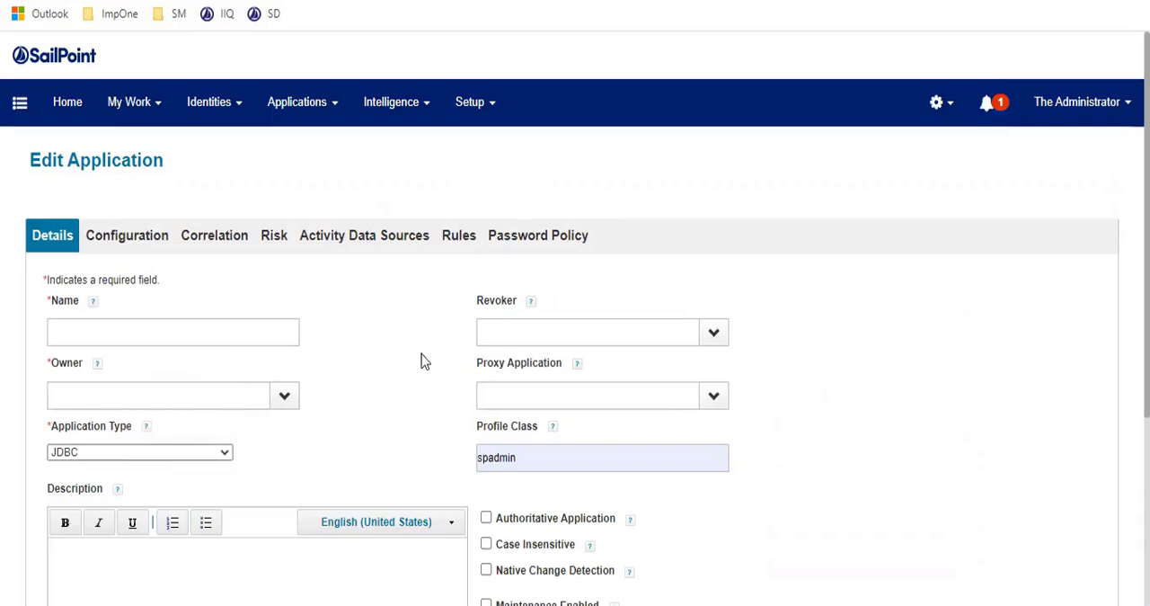
double_click(553, 449)
key(BackSpace)
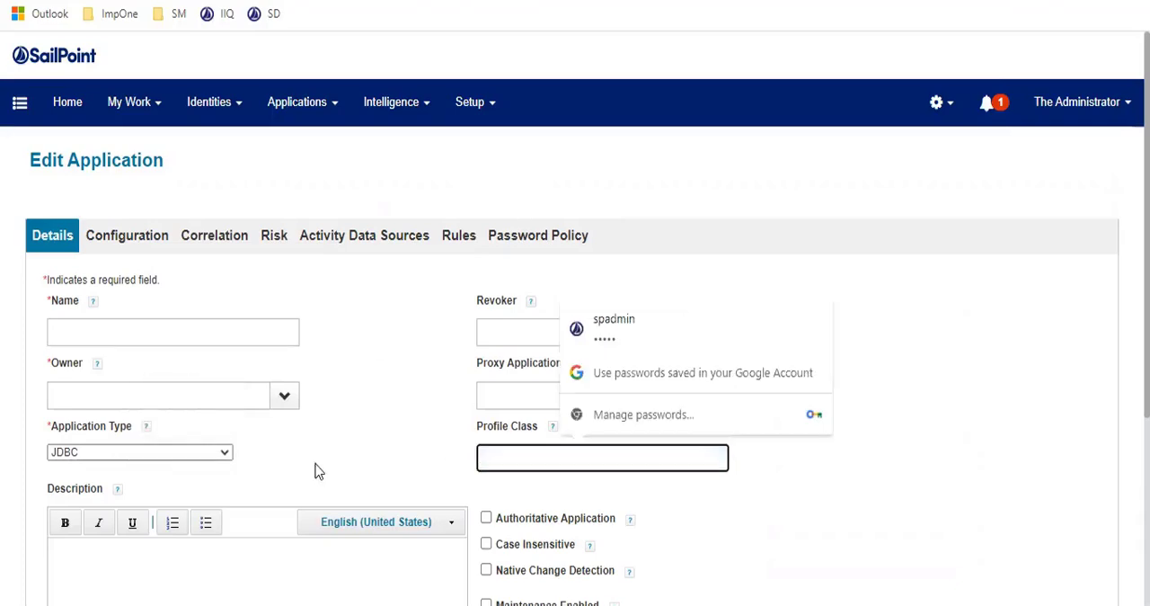
click(372, 444)
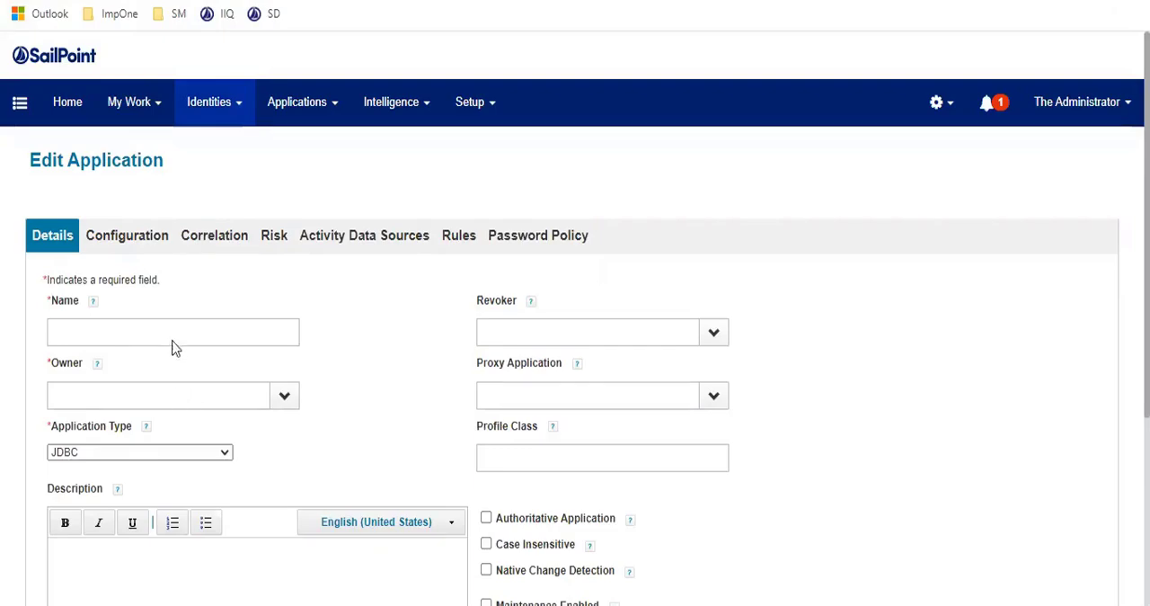
Step: Search the Identity Warehouse by the person's first name, open the matching identity and view its application accounts
click(135, 227)
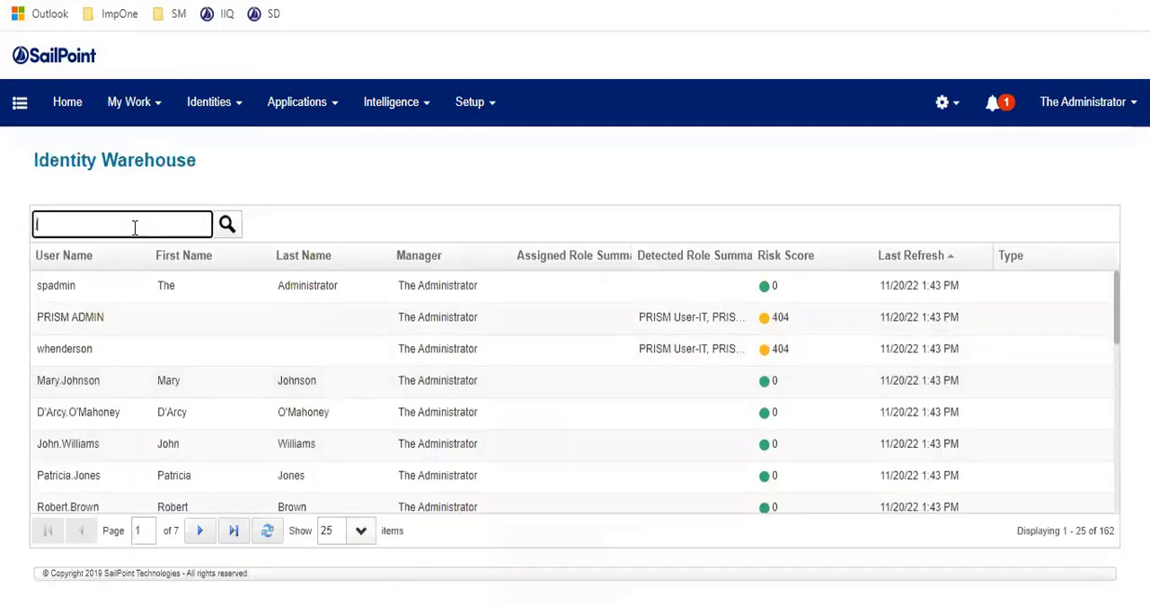
text(james)
key(Return)
click(125, 318)
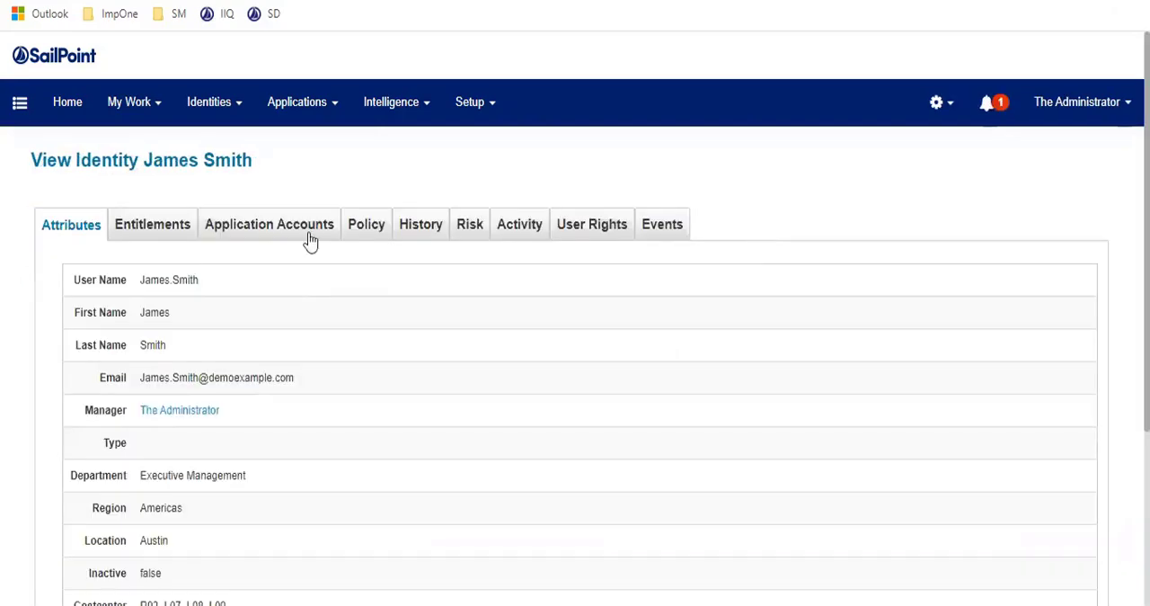
click(313, 239)
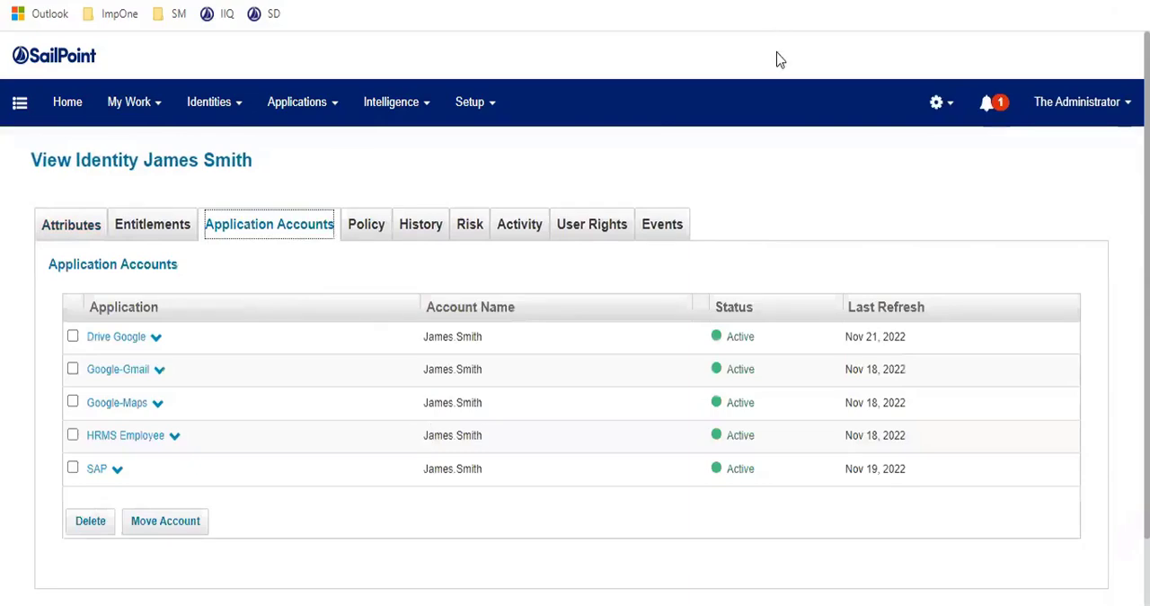
drag(172, 335, 202, 318)
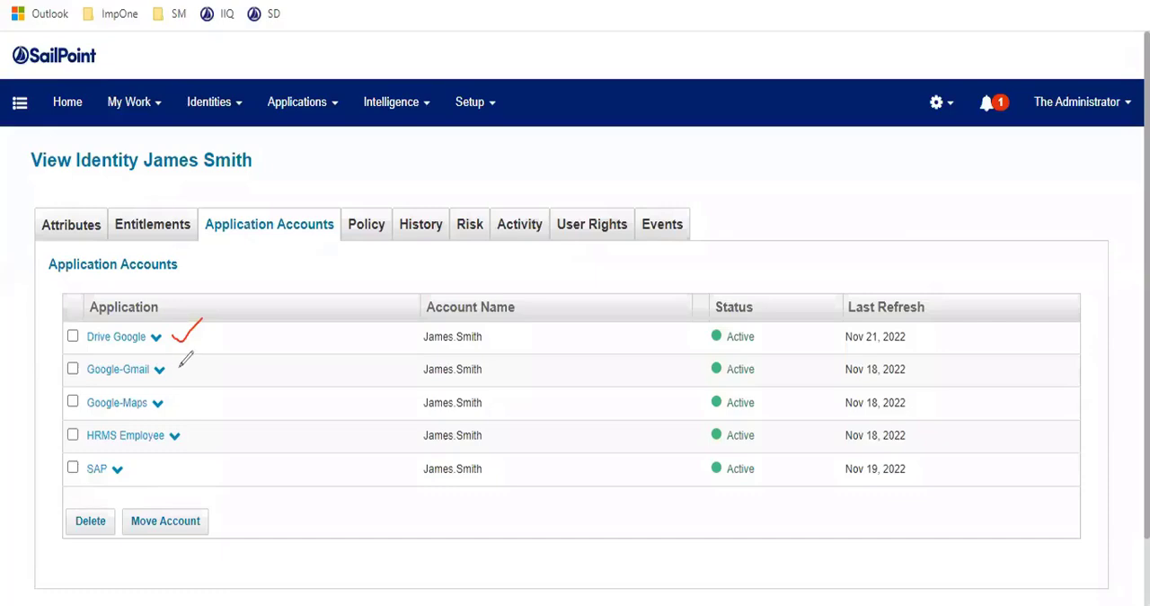
drag(180, 367, 221, 362)
drag(189, 407, 224, 390)
mouse_move(199, 428)
mouse_down()
mouse_move(208, 439)
mouse_move(245, 406)
mouse_up()
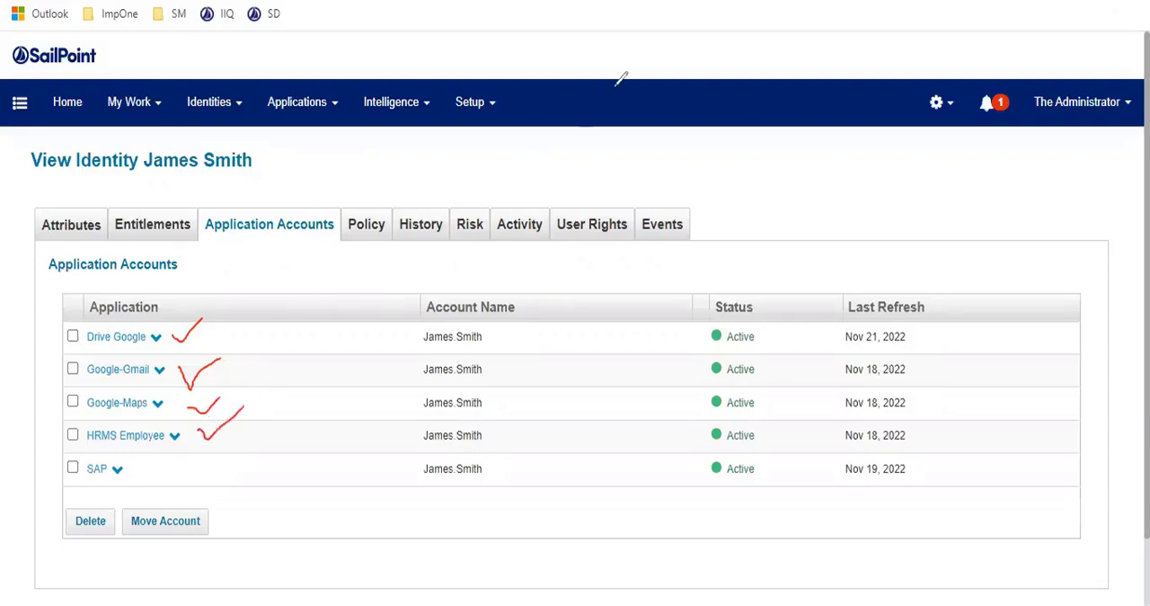
click(770, 183)
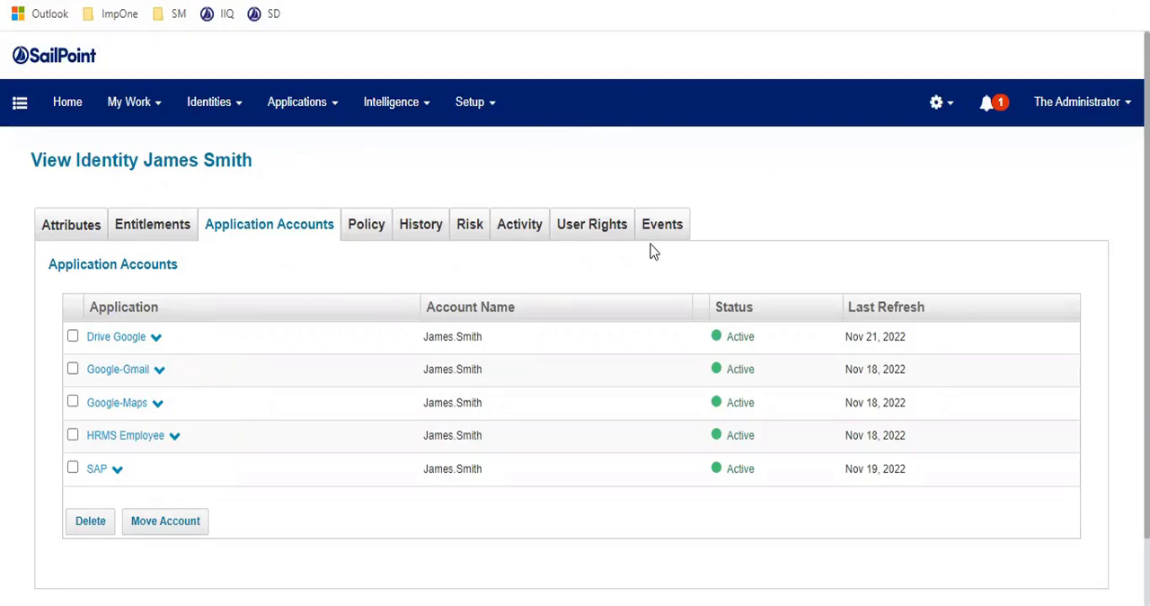
Step: Switch to MySQL Workbench and expand the identityiq schema to view its object categories
click(286, 142)
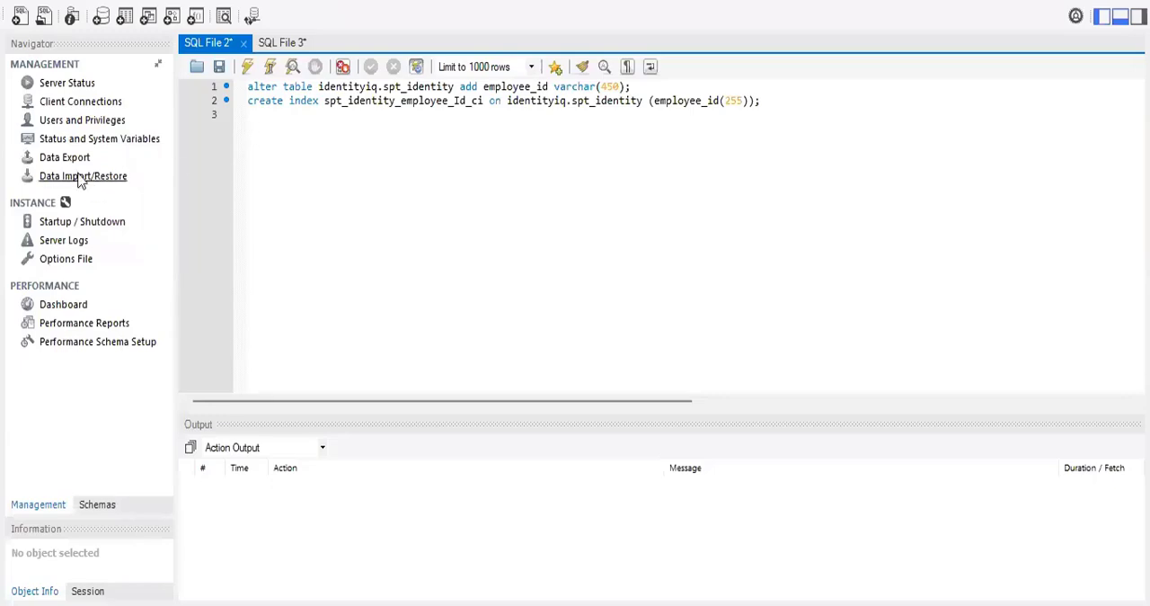
click(100, 504)
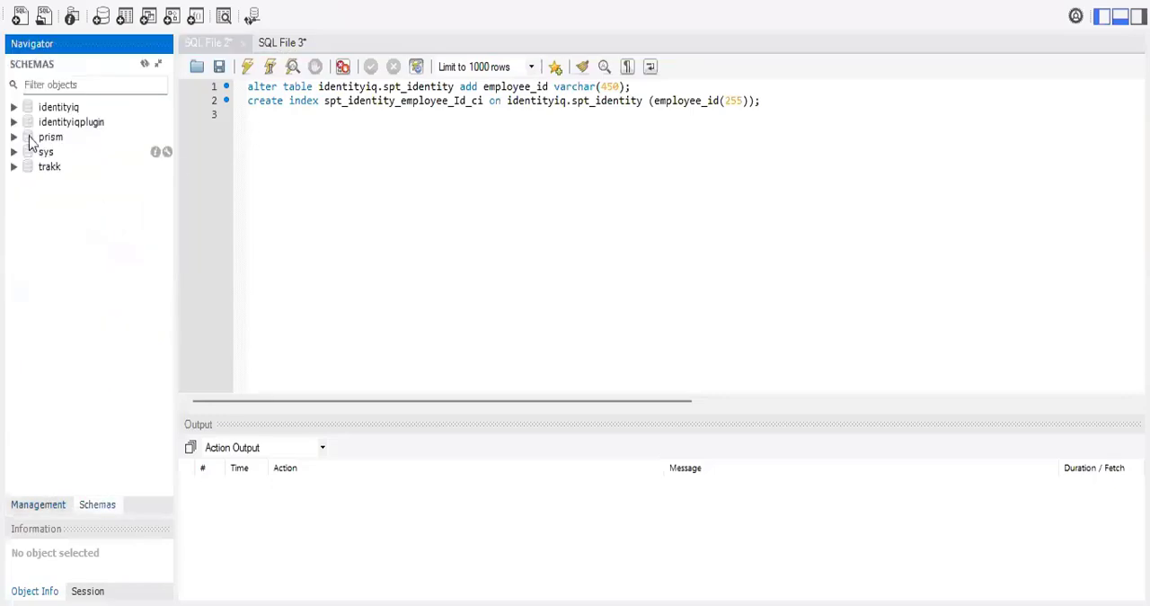
click(14, 107)
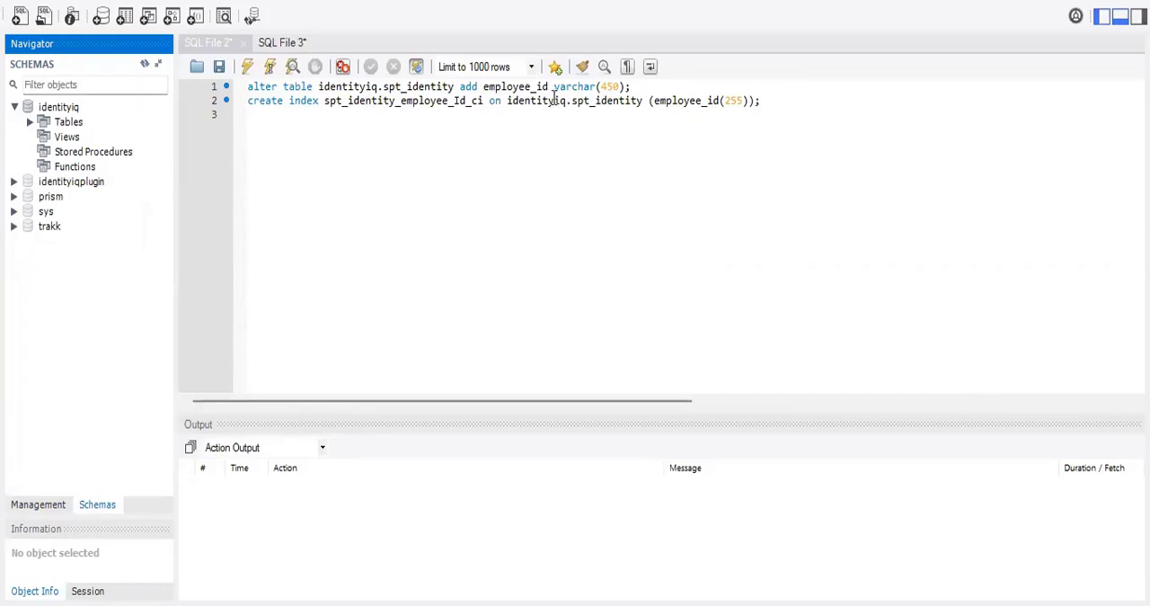
Step: Examine the two SQL statements that add an employee_id column and index to the identityiq.spt_identity table
click(550, 26)
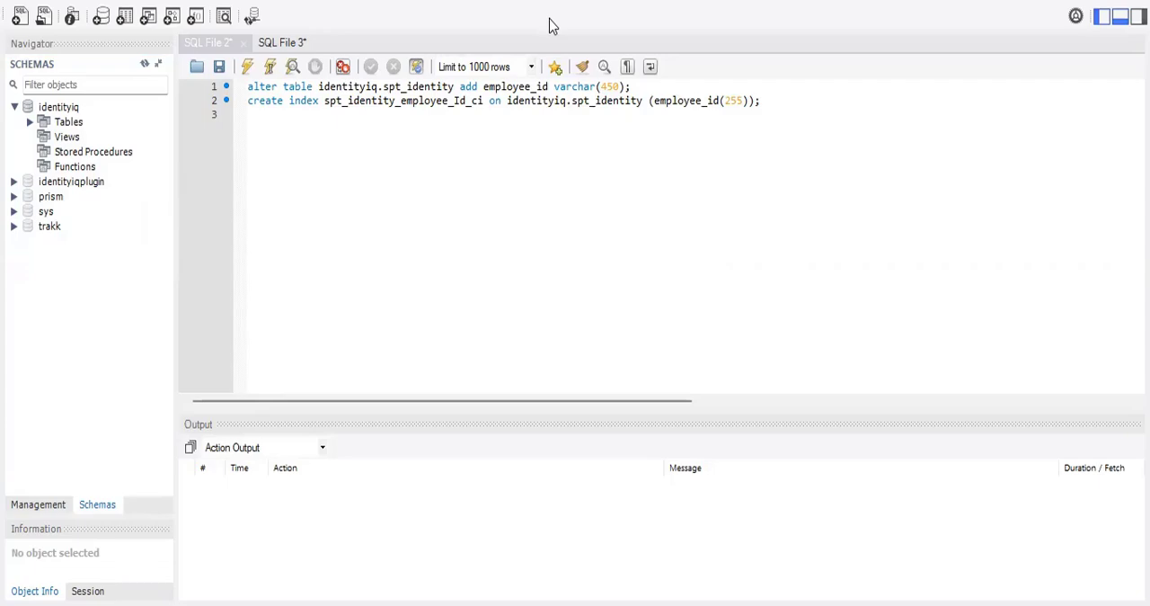
click(616, 263)
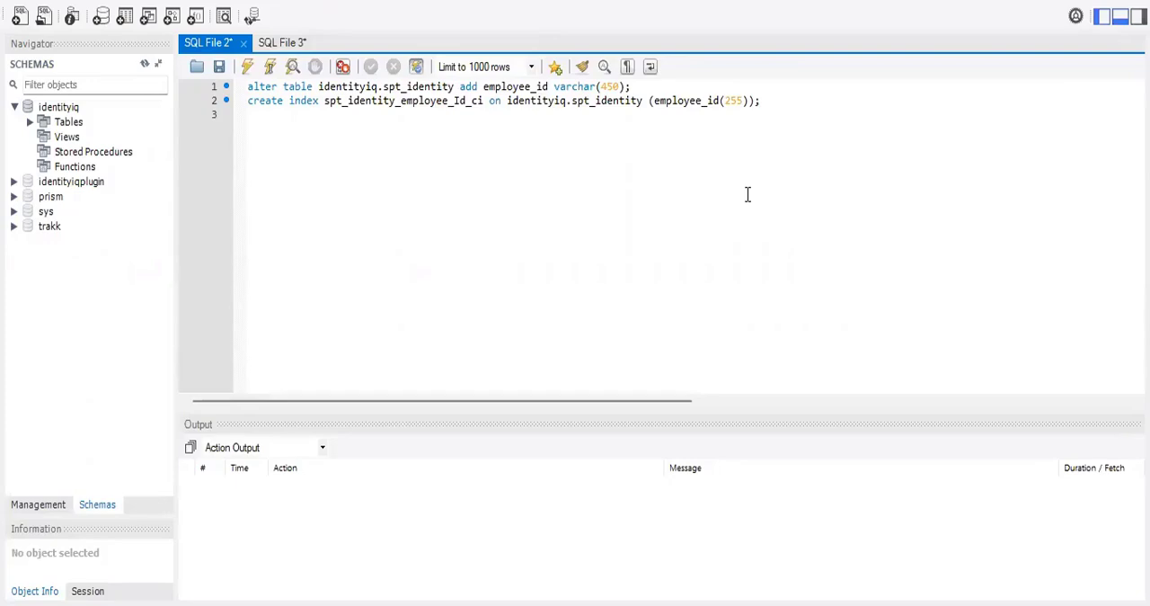
drag(194, 99, 216, 73)
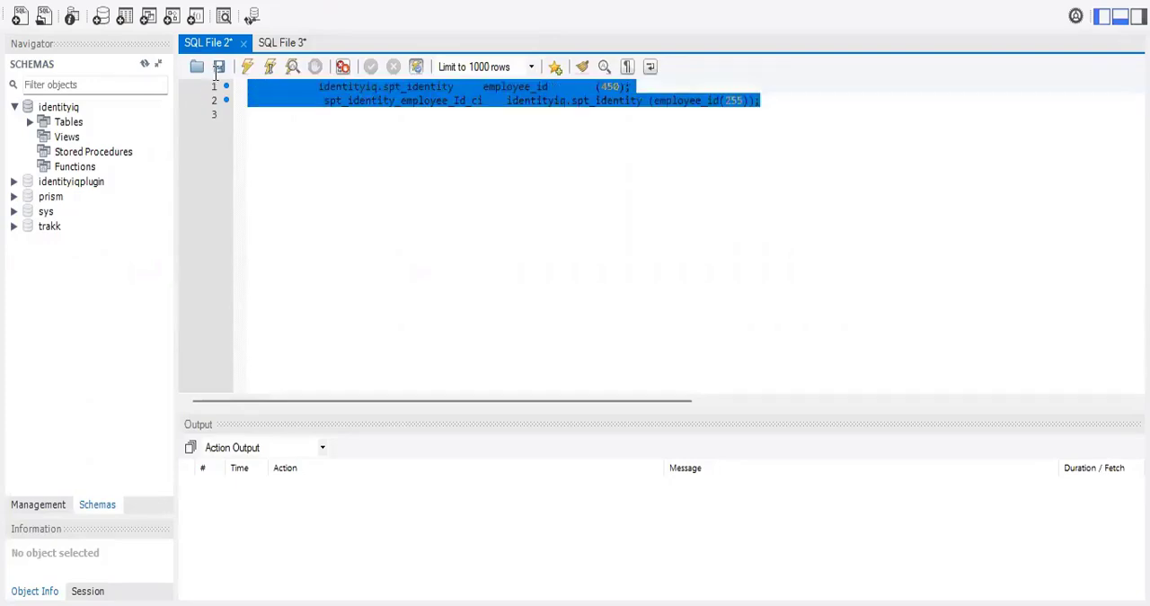
click(433, 256)
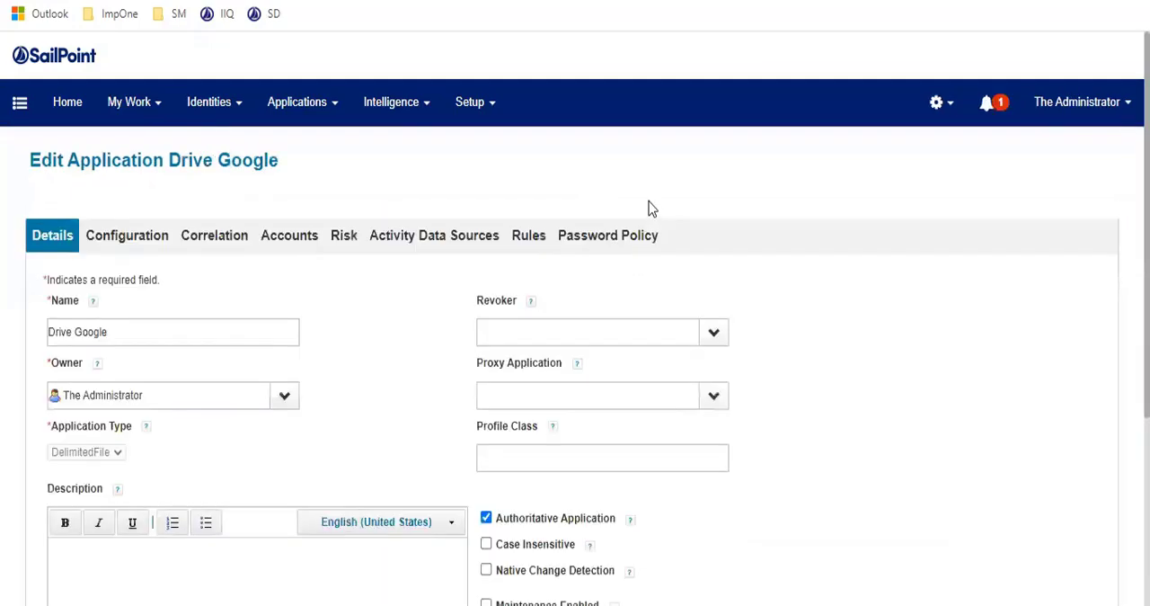
Step: In the Drive Google application's manager correlation, set the application attribute to managerId and the identity attribute to Region
click(290, 246)
click(238, 243)
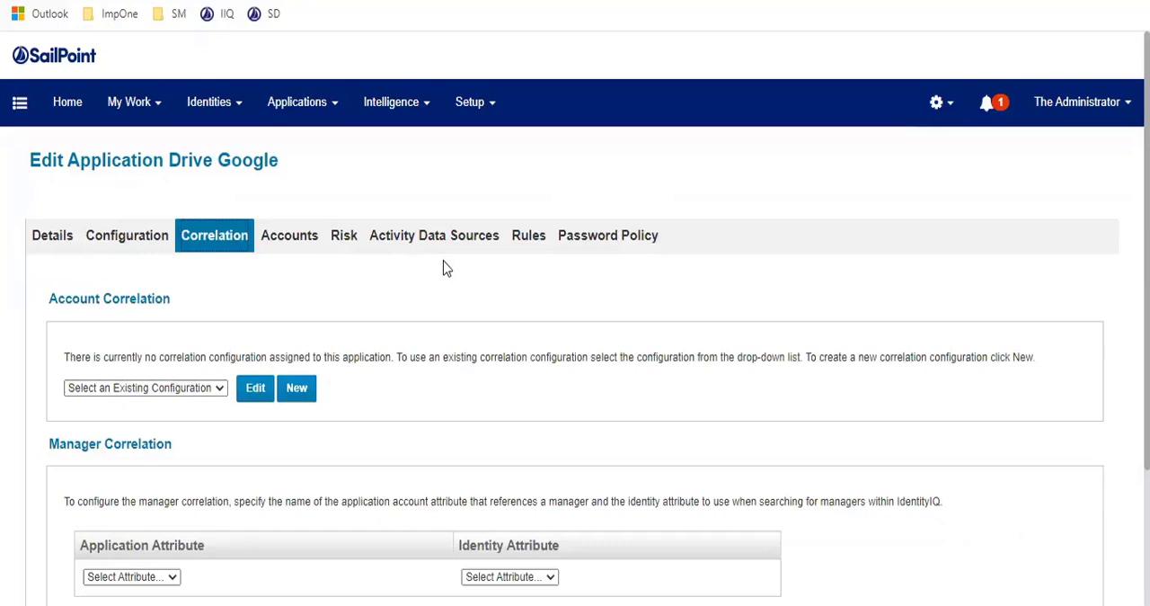
scroll(445, 262, down, 1)
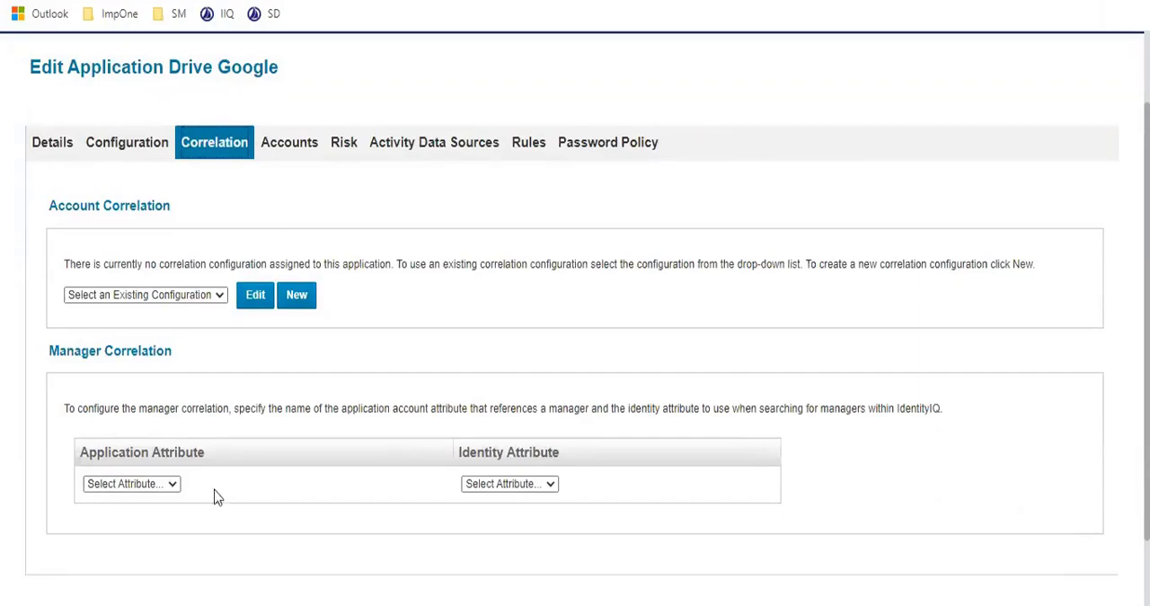
click(165, 486)
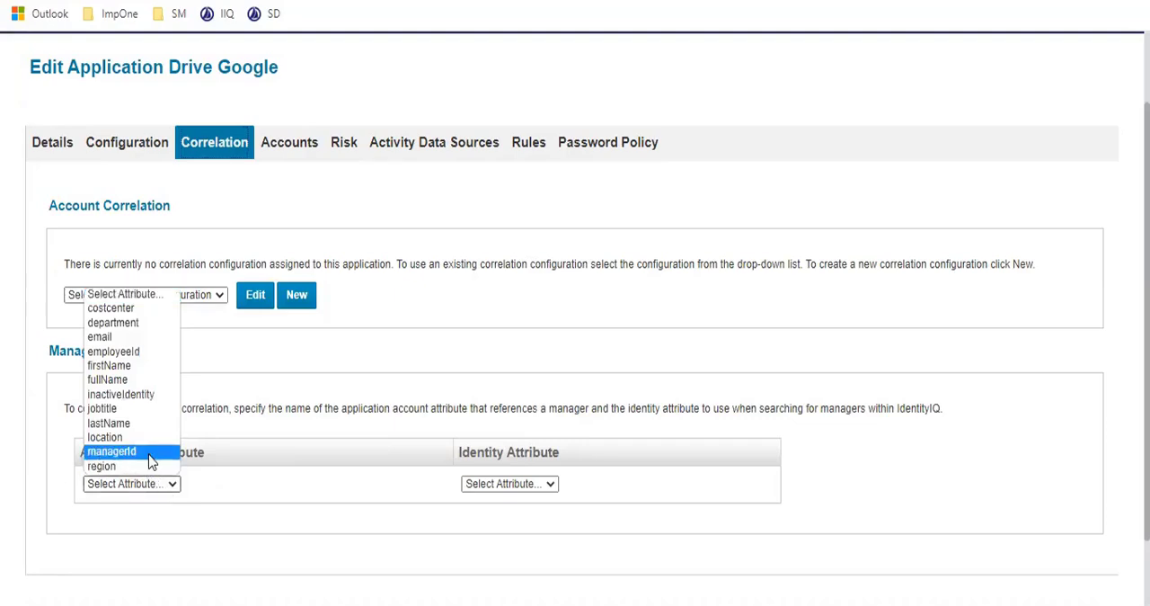
click(149, 454)
click(527, 485)
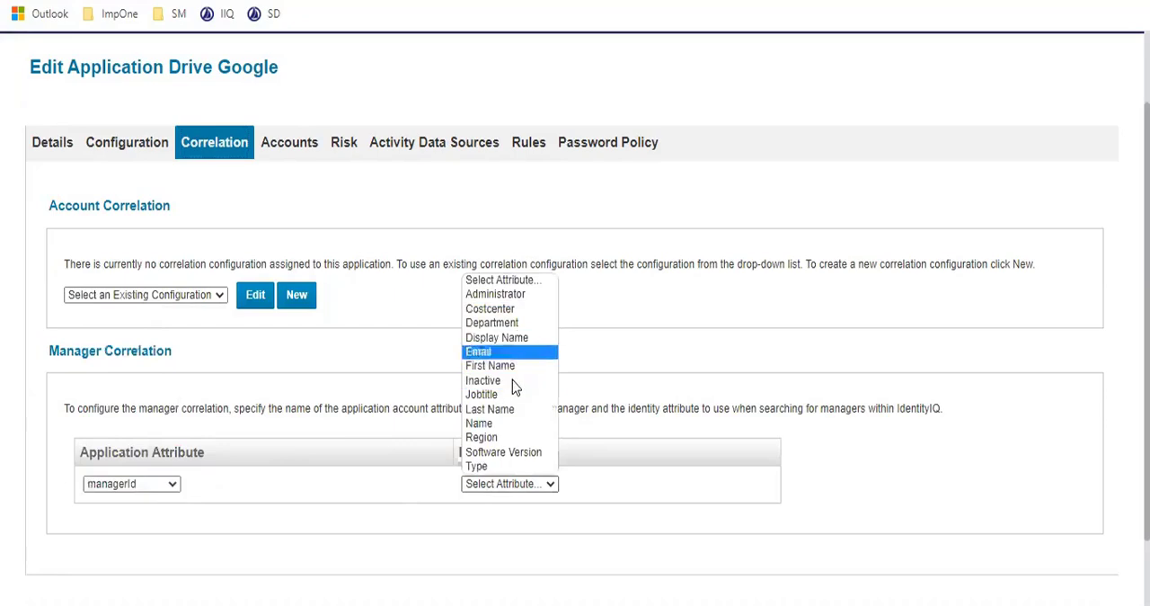
click(506, 438)
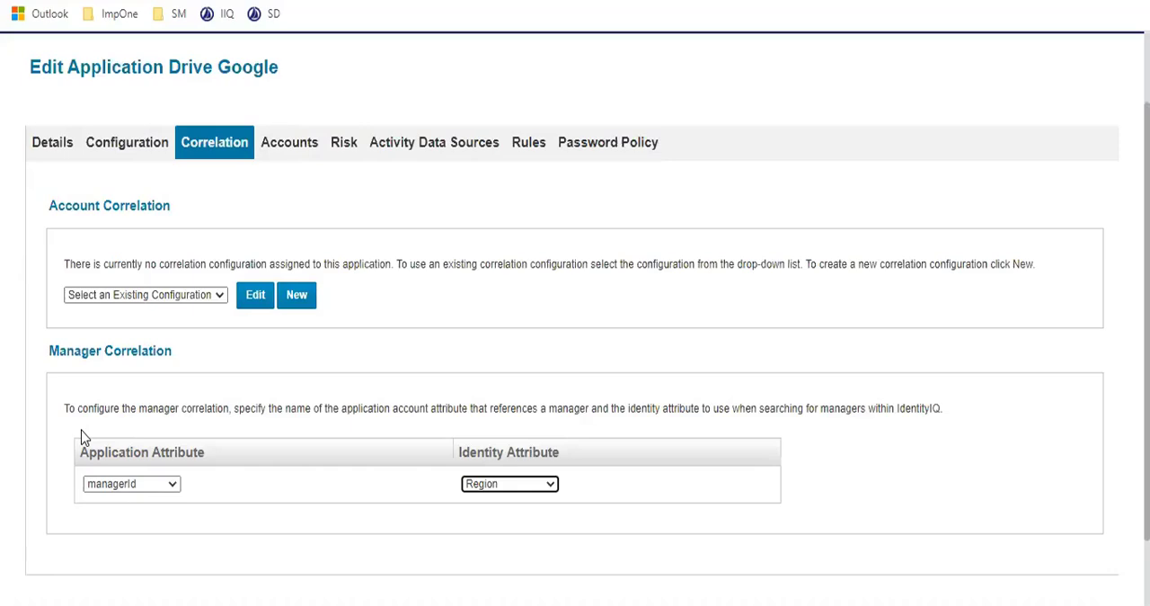
Step: Change the manager correlation to use inactiveIdentity as the application attribute and Last Name as the identity attribute
click(173, 486)
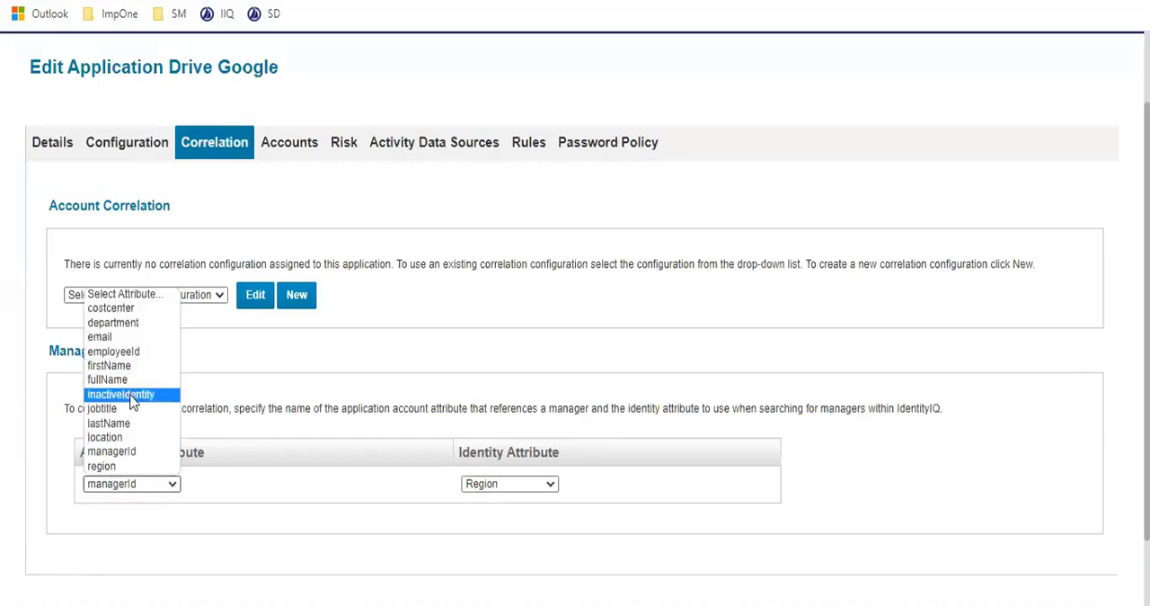
click(132, 396)
click(521, 489)
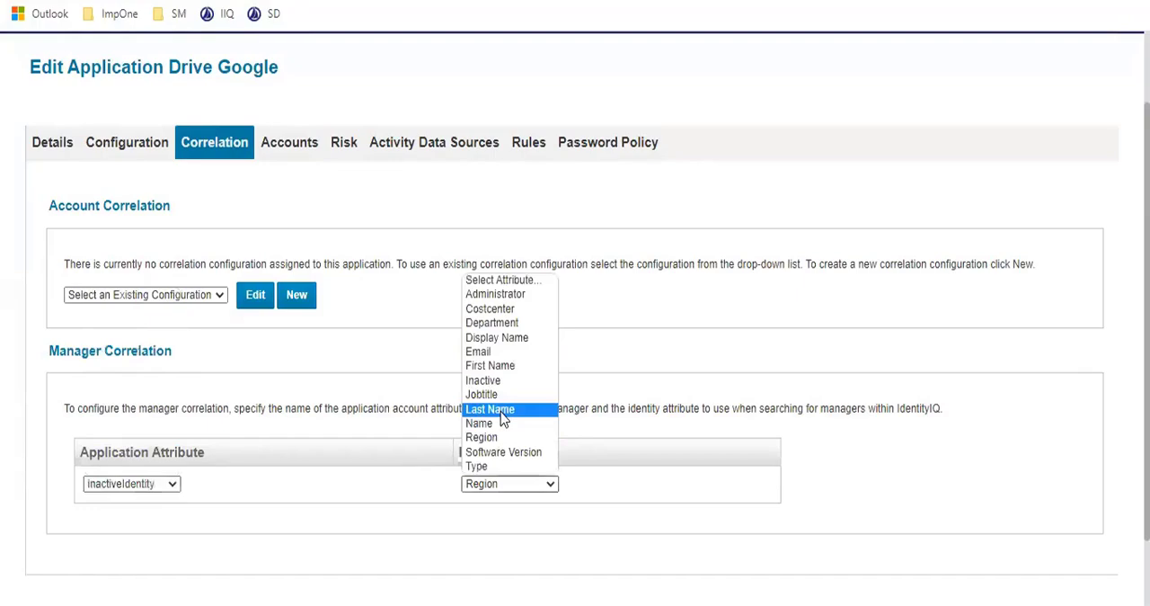
click(494, 411)
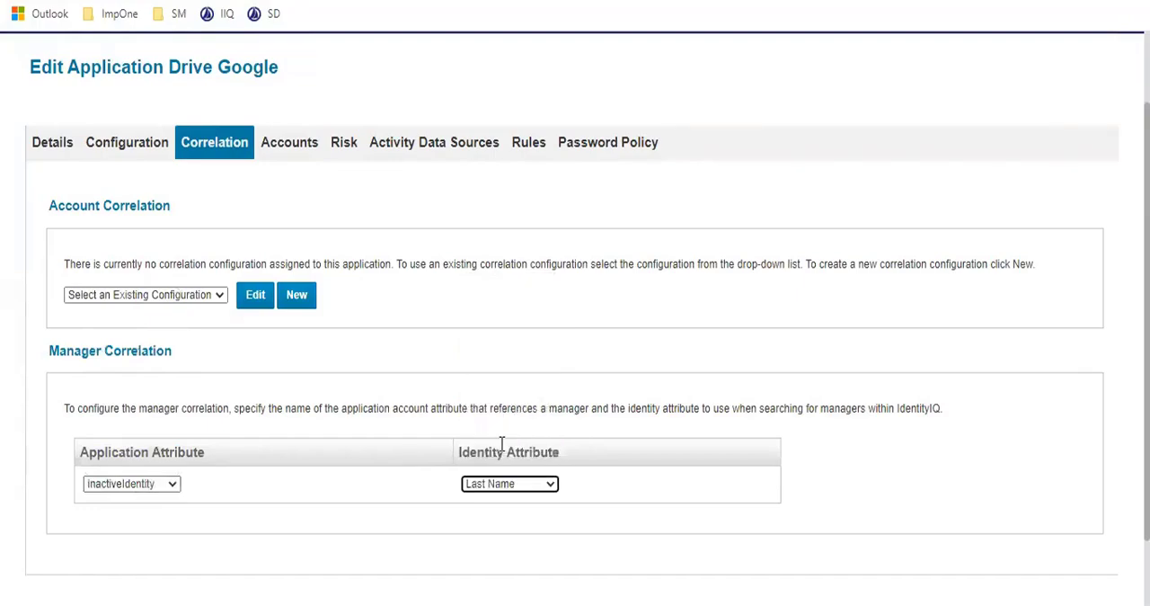
Step: In the Drive Google application's aggregation rules, set the correlation rule to PRISM - Correlation
click(532, 145)
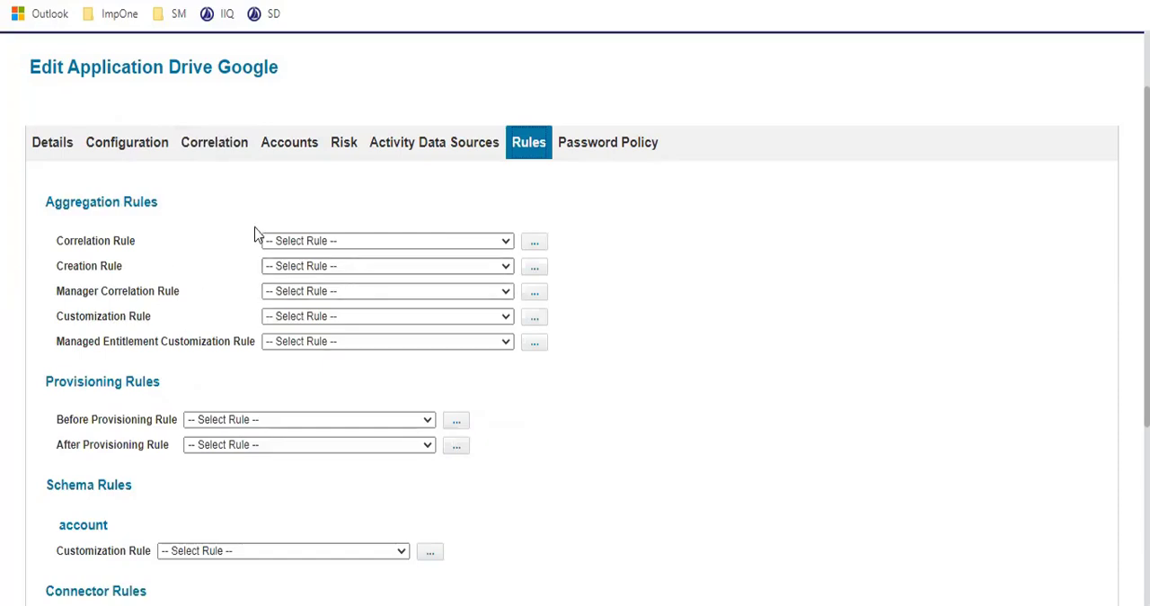
click(303, 240)
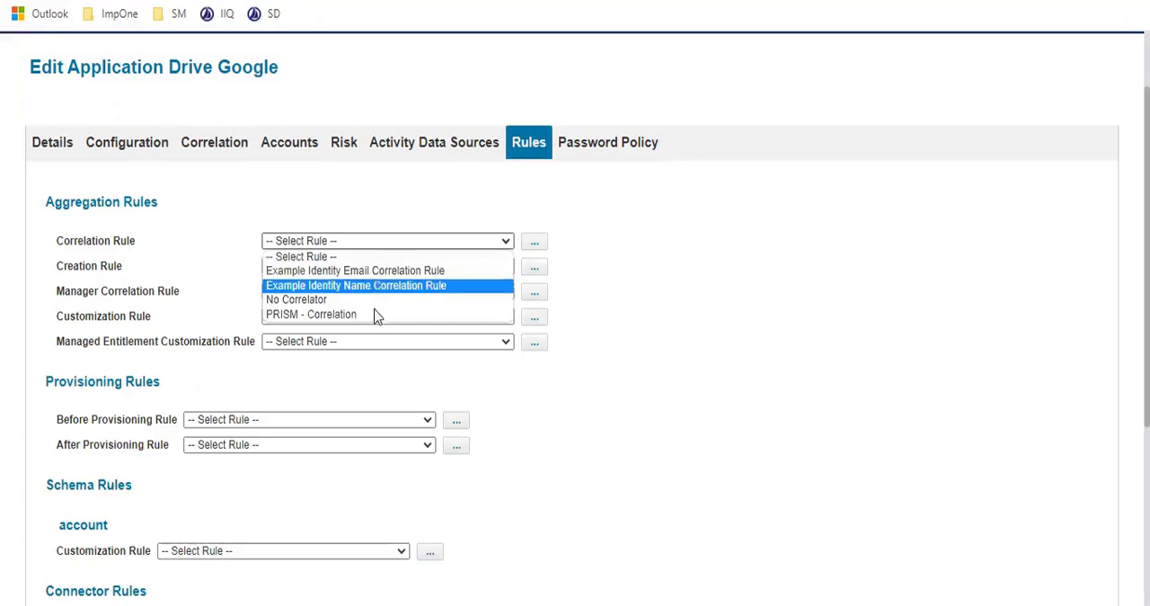
click(377, 313)
Step: Examine the source code of the PRISM - Correlation rule from start to end, and close the rule editor without saving
click(536, 245)
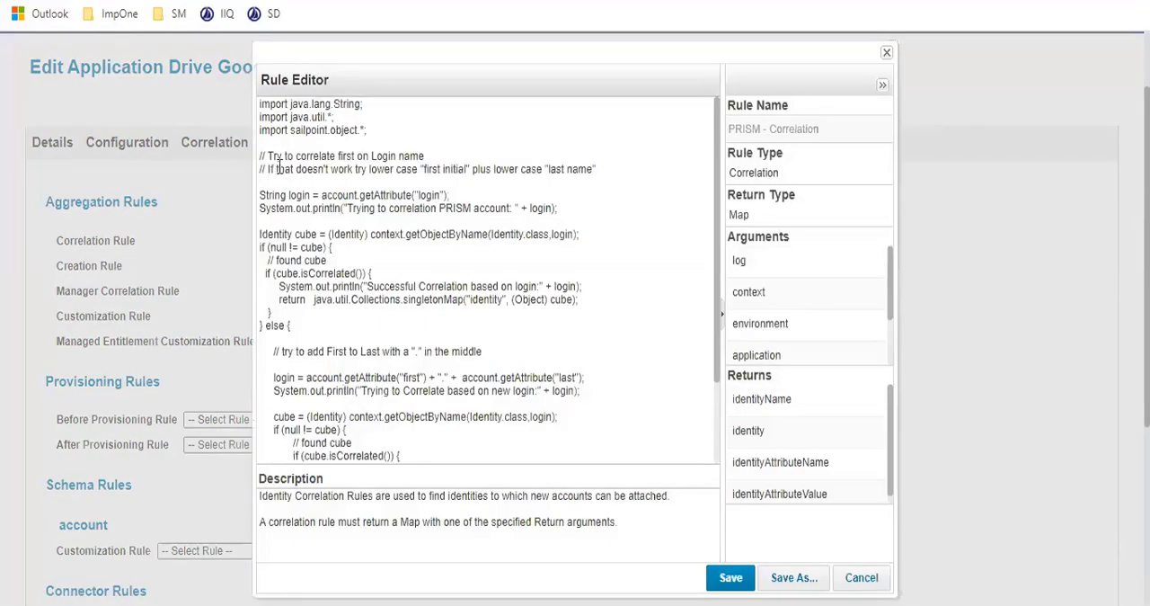
drag(271, 153, 411, 509)
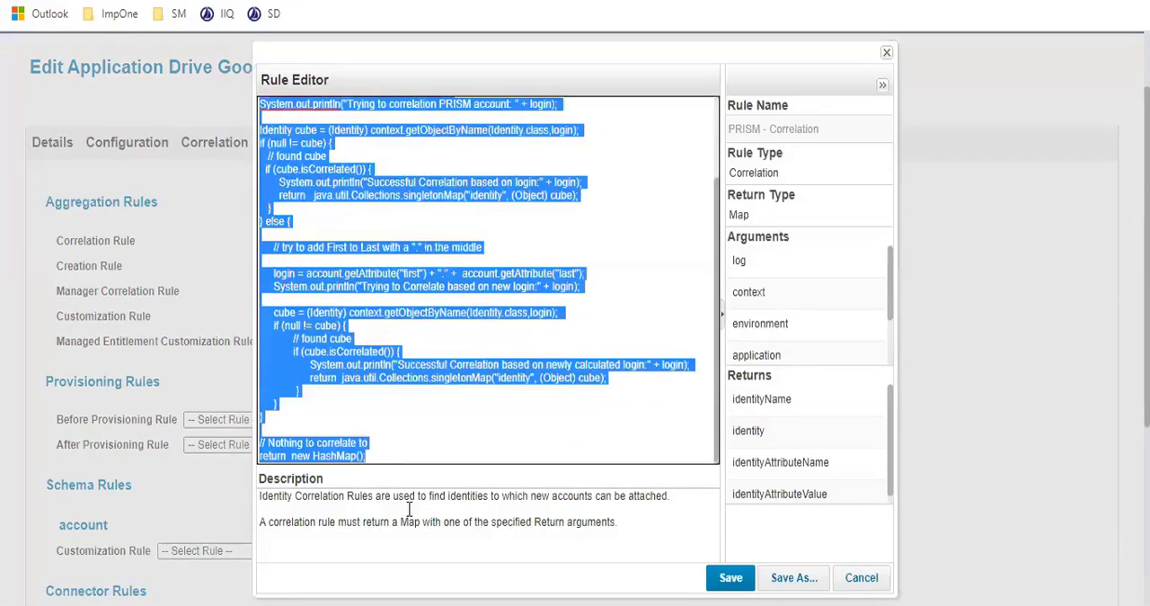
click(429, 389)
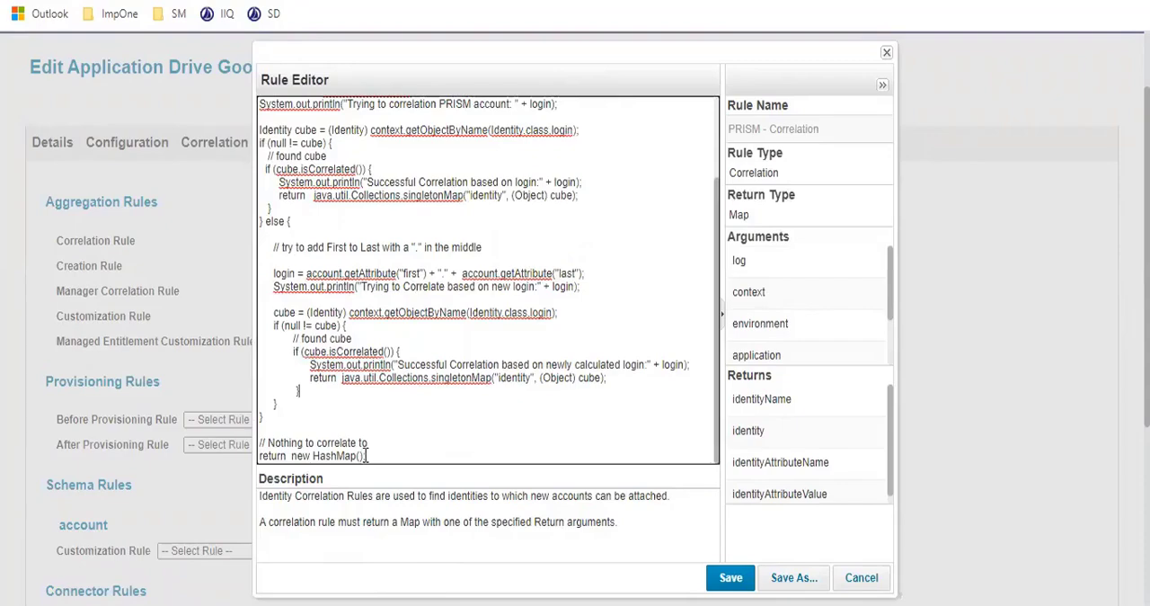
drag(366, 455, 269, 66)
click(441, 269)
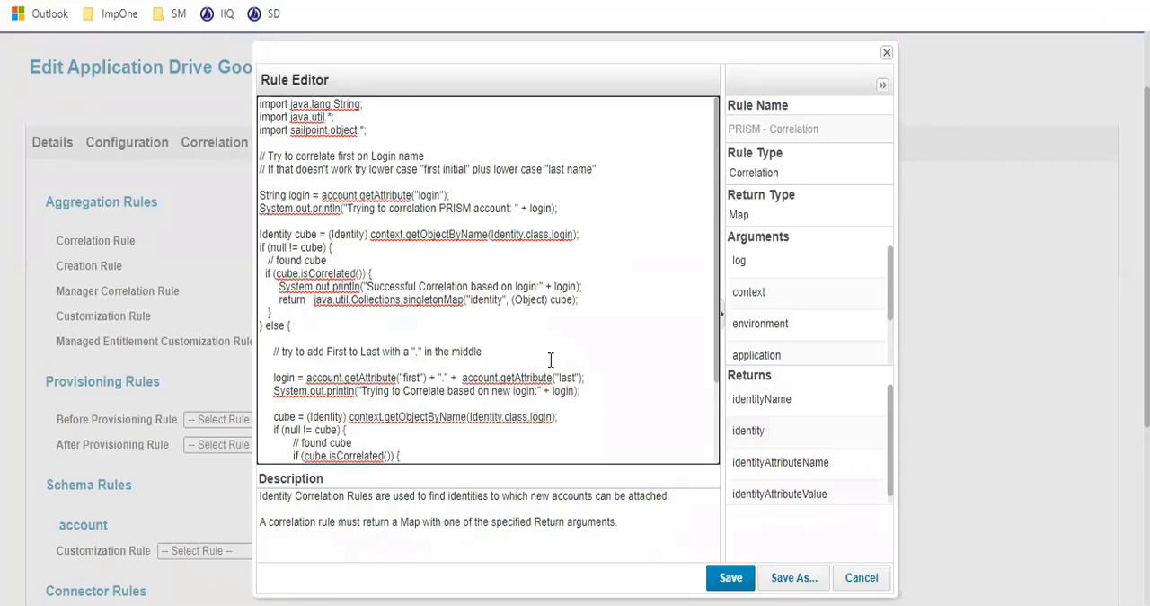
click(861, 578)
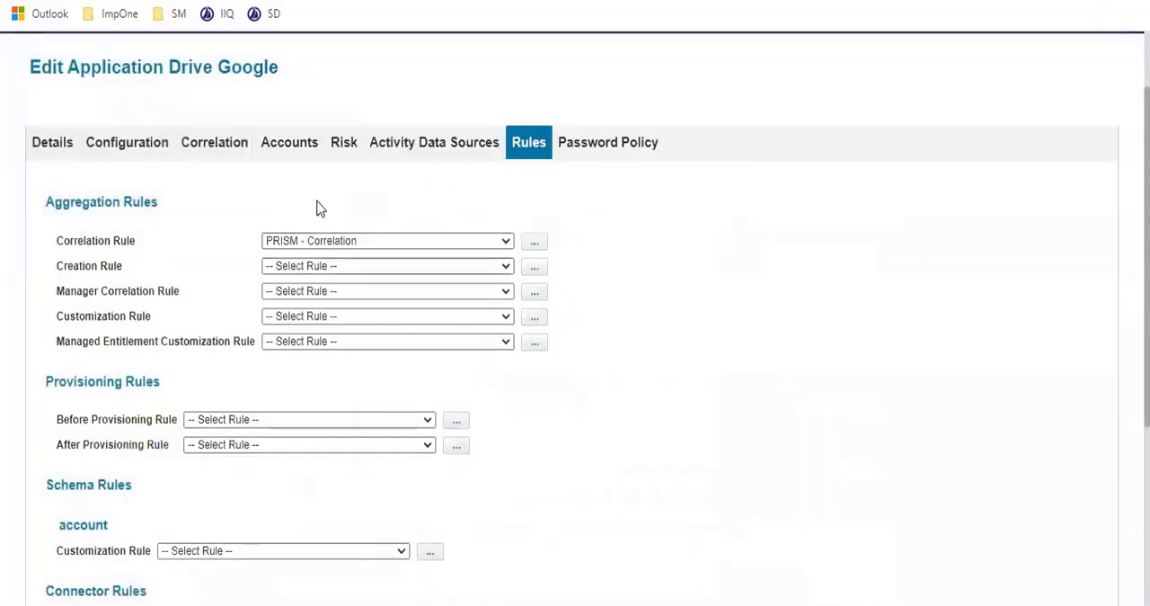